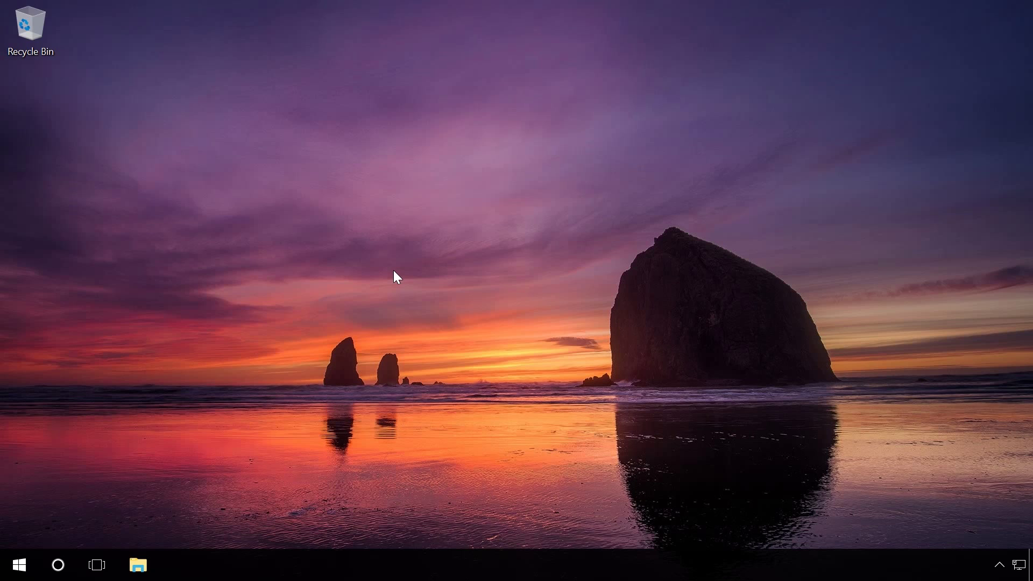
Launch the Services console by searching 'servi' in Windows search
key(ctrl+shift+Escape)
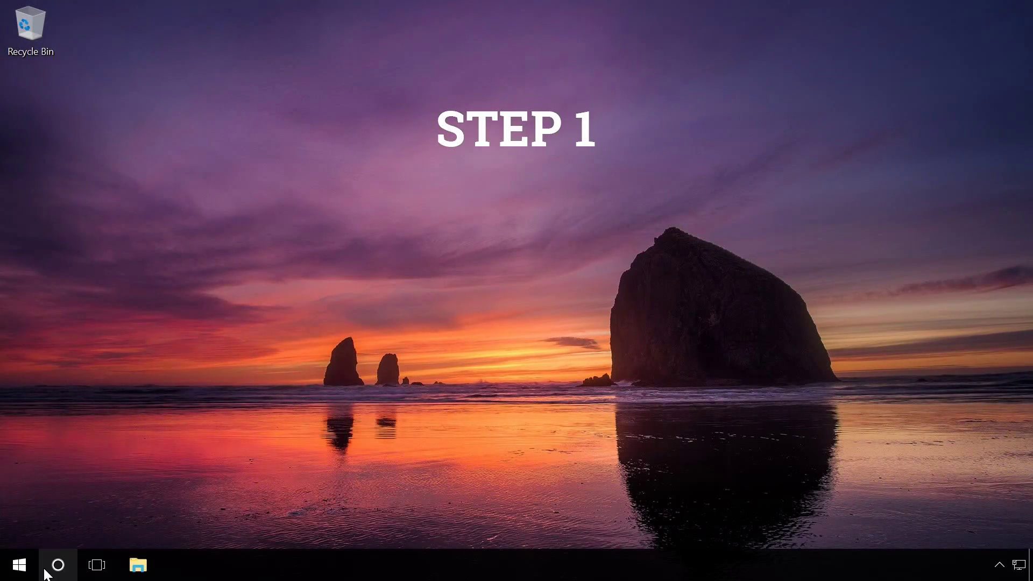
click(46, 570)
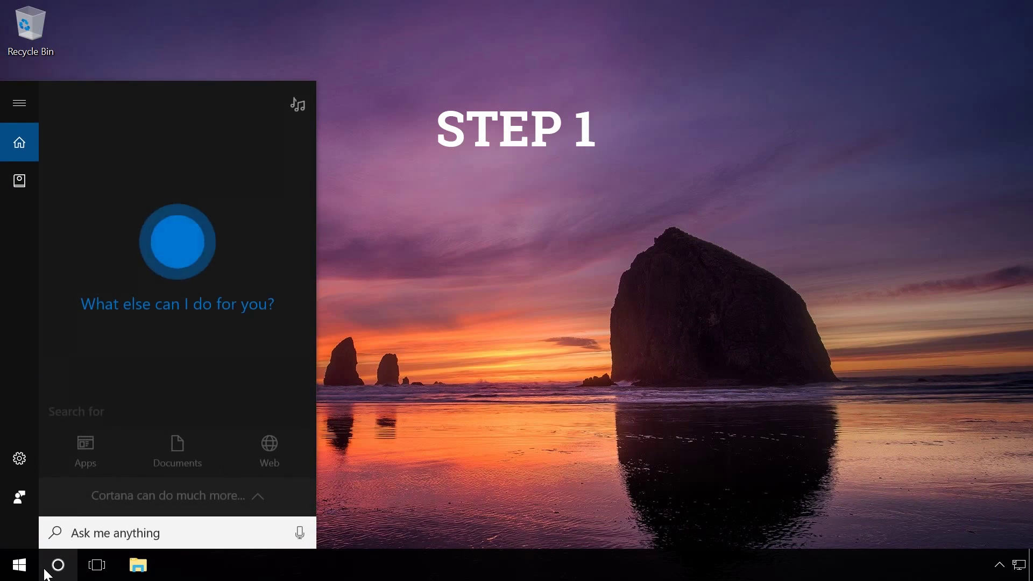
text(servi)
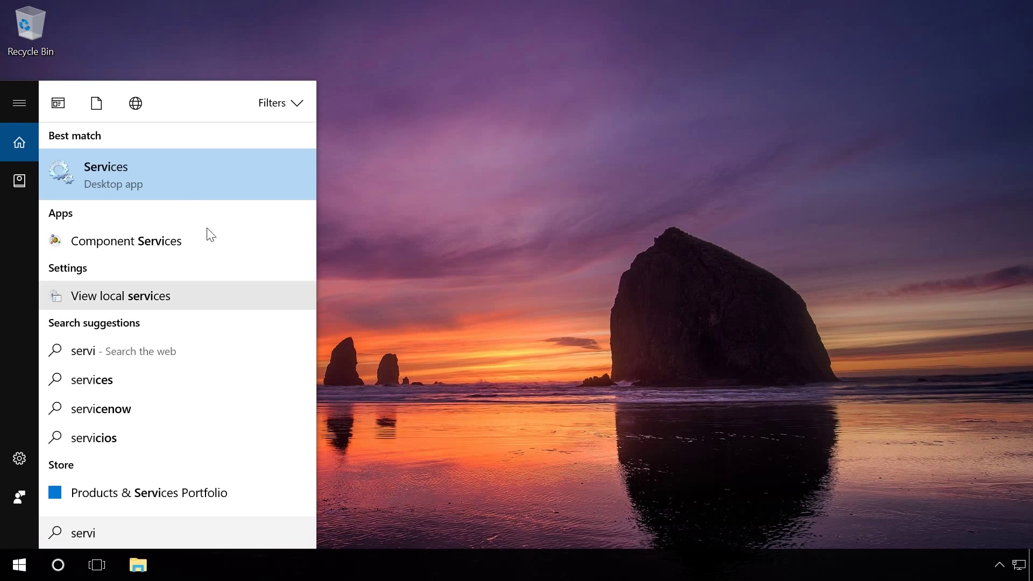
click(179, 179)
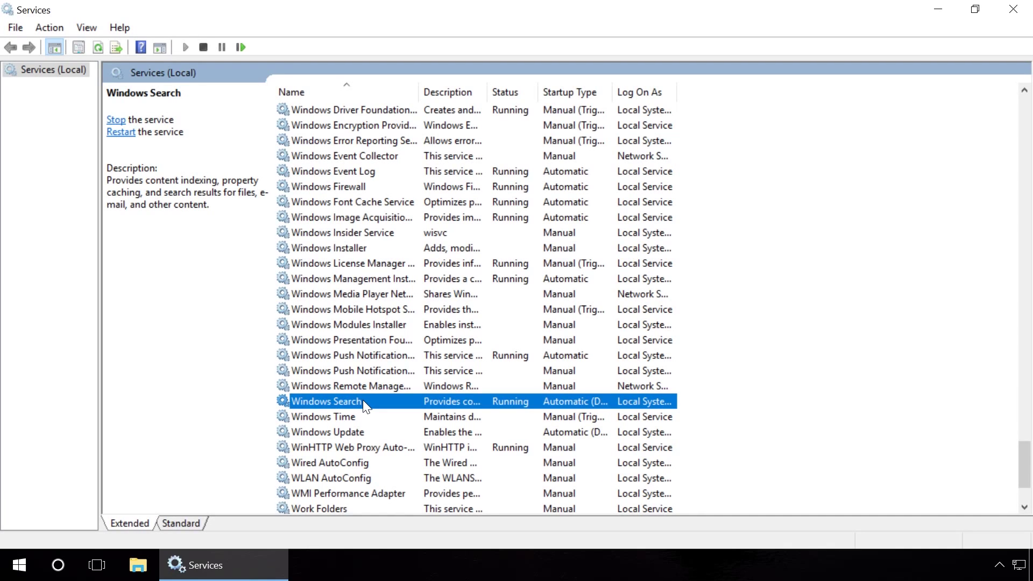
Set Windows Search's startup type to Disabled, stop the service, and apply the change
double_click(362, 401)
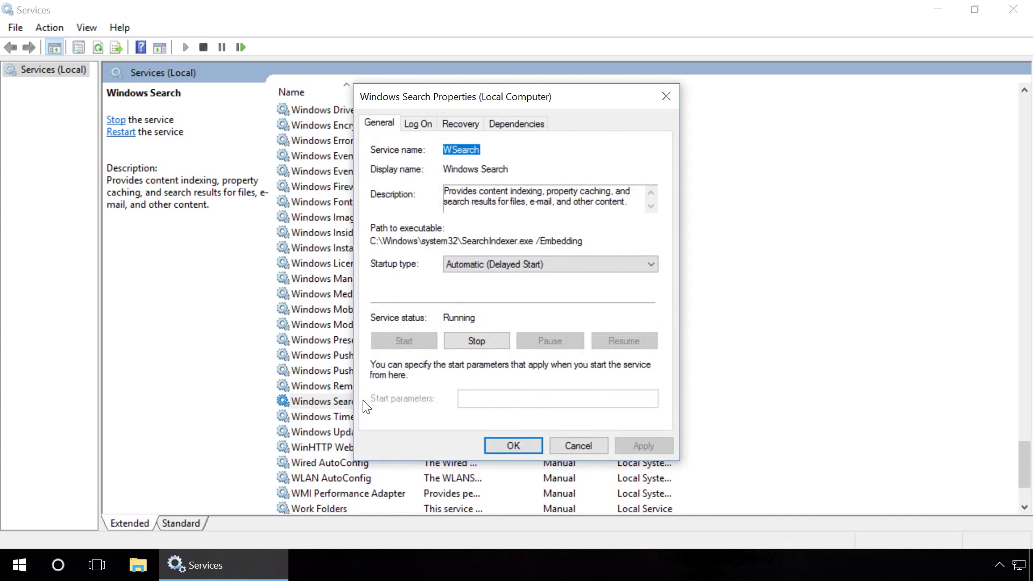
click(532, 268)
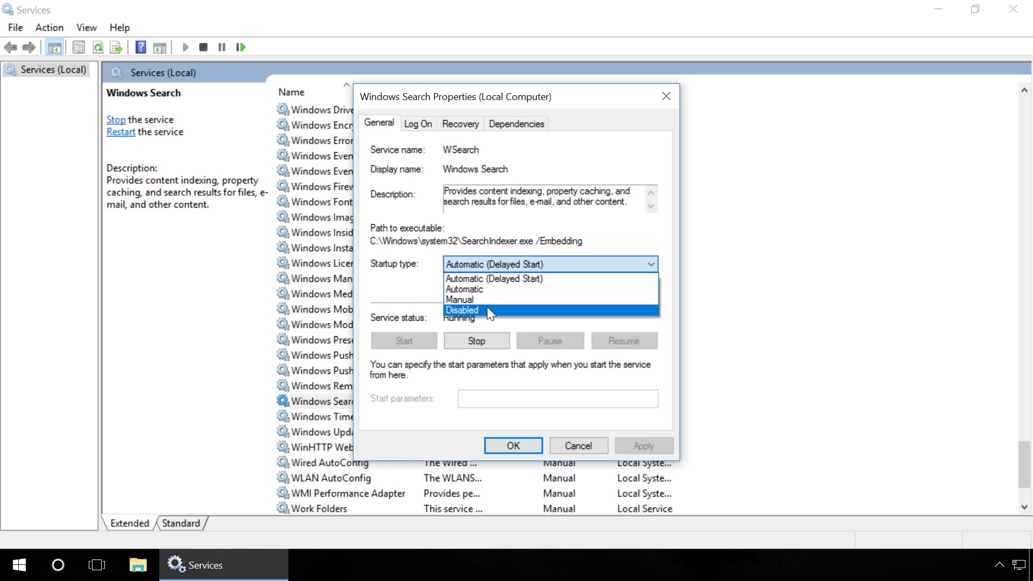
click(486, 309)
click(481, 339)
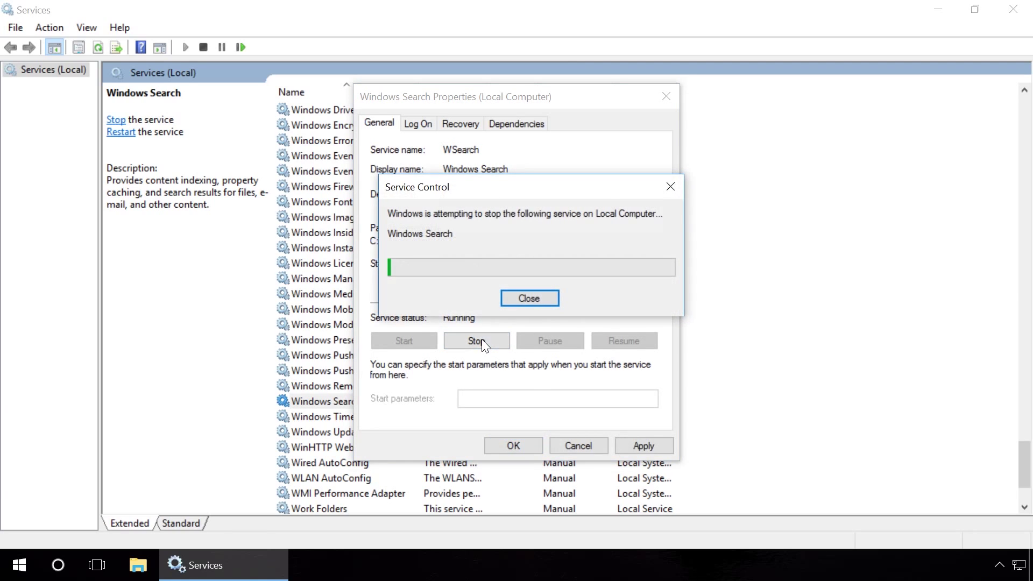
click(626, 442)
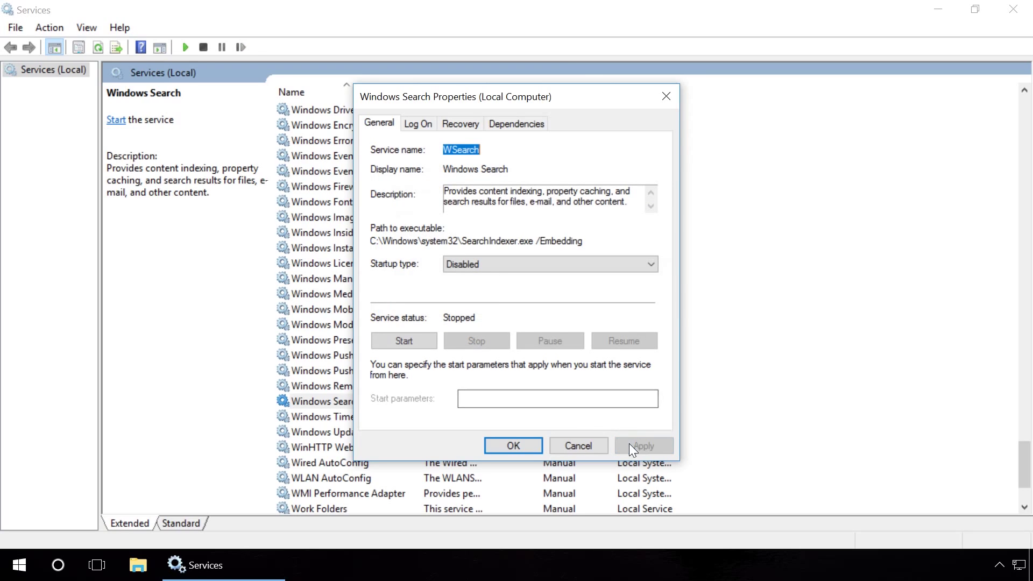
click(518, 445)
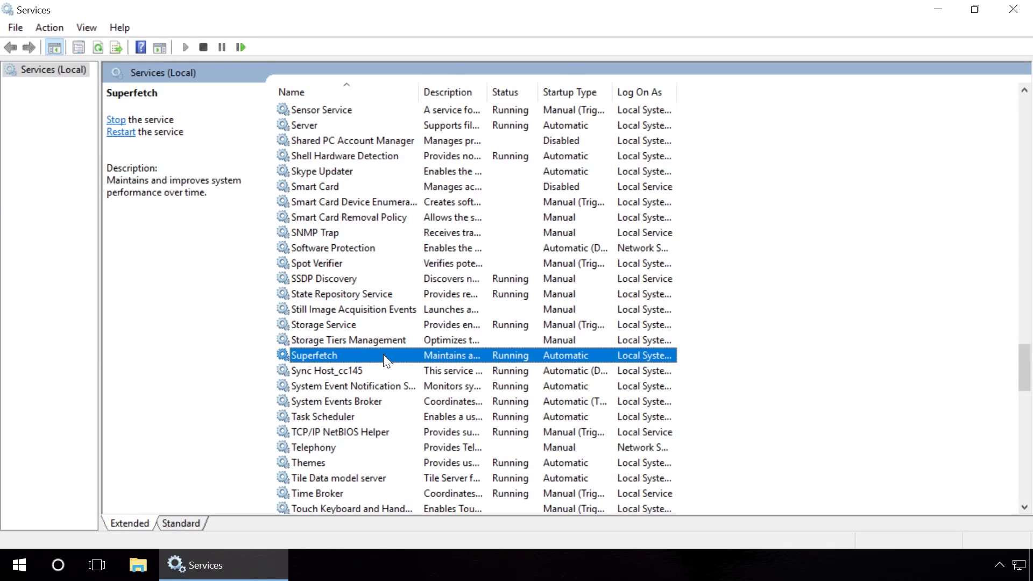
Give Superfetch a Disabled startup type, stop it, and apply the properties
double_click(383, 354)
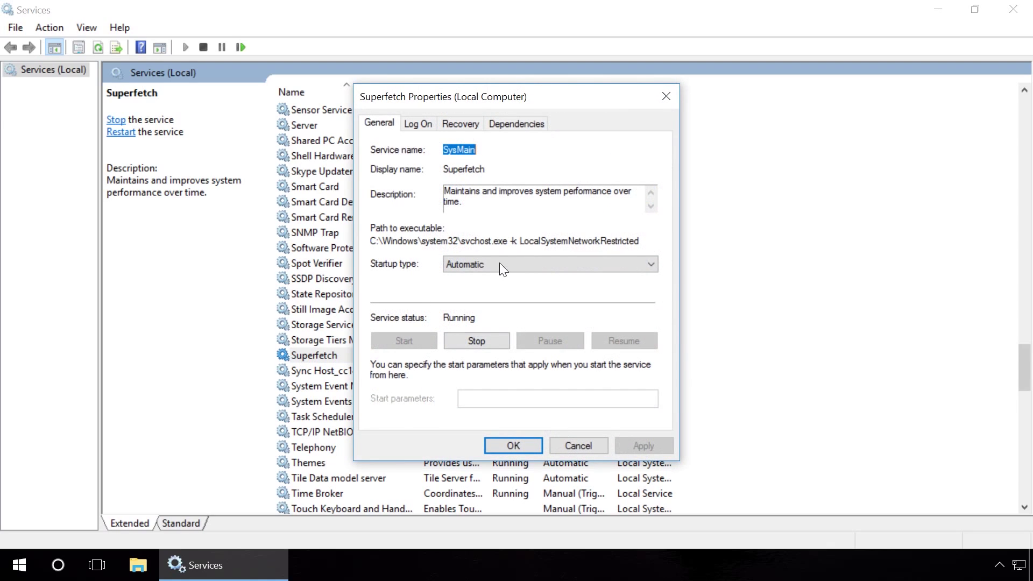
click(499, 264)
click(473, 306)
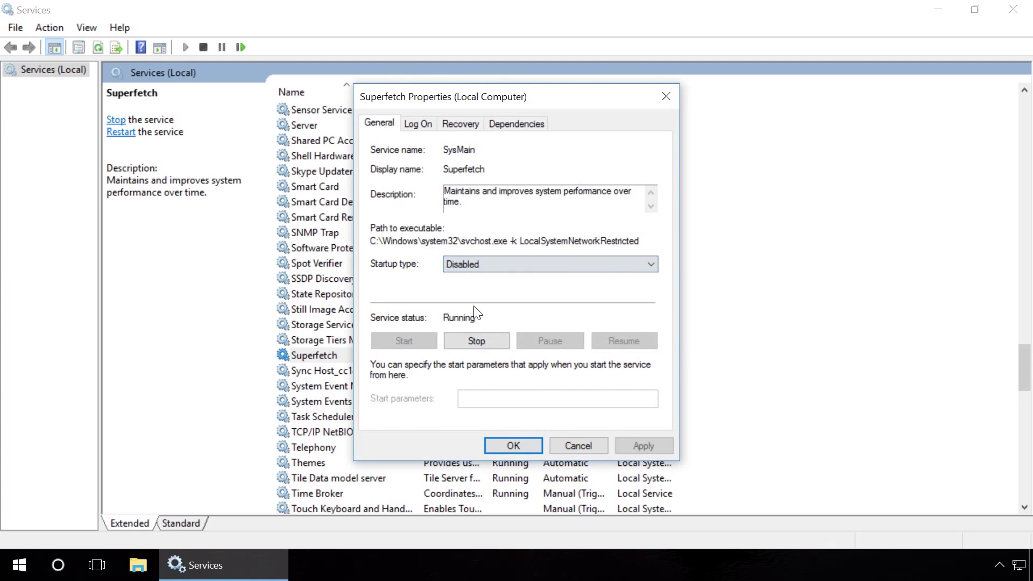
click(476, 341)
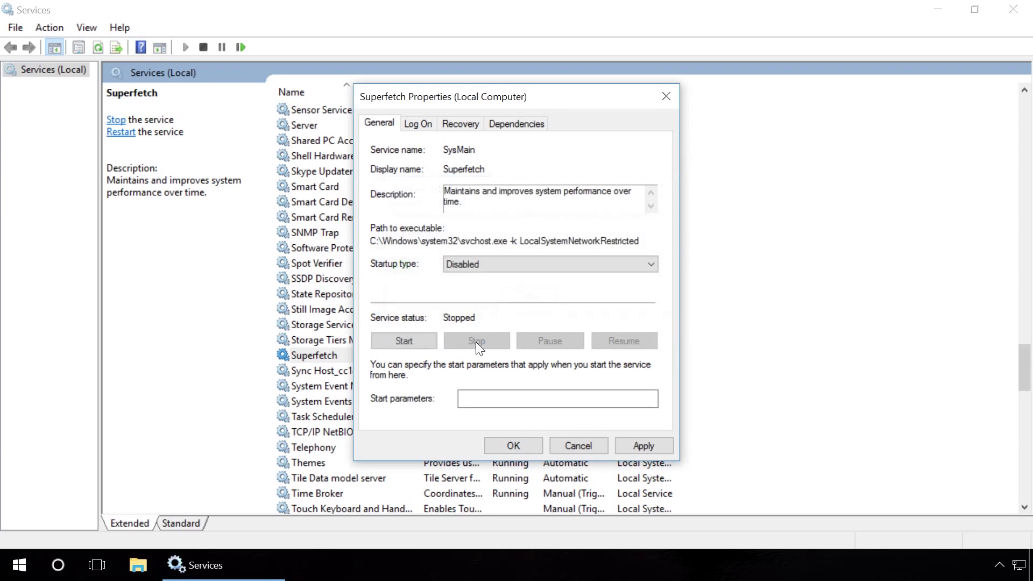
click(645, 447)
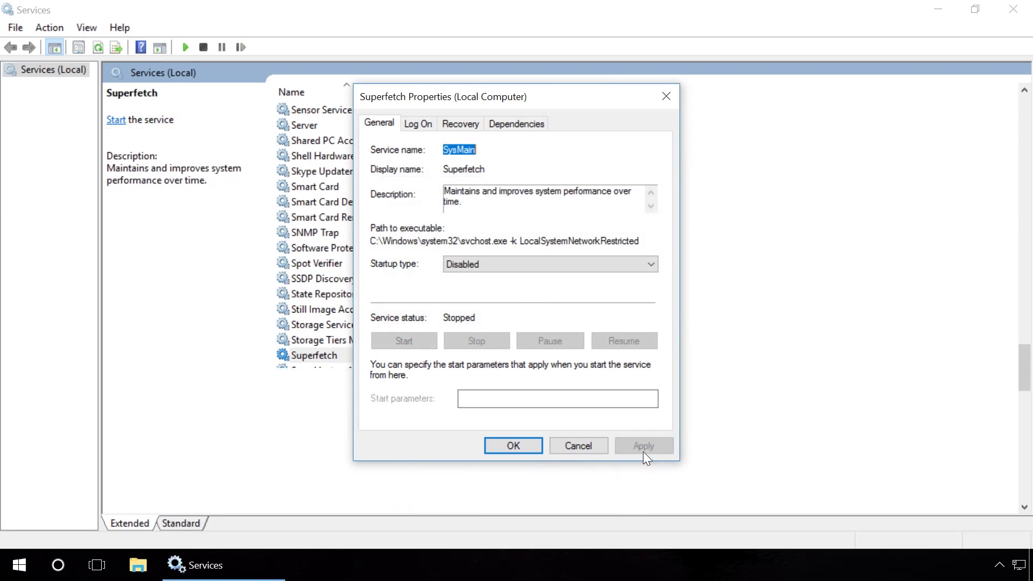
click(521, 442)
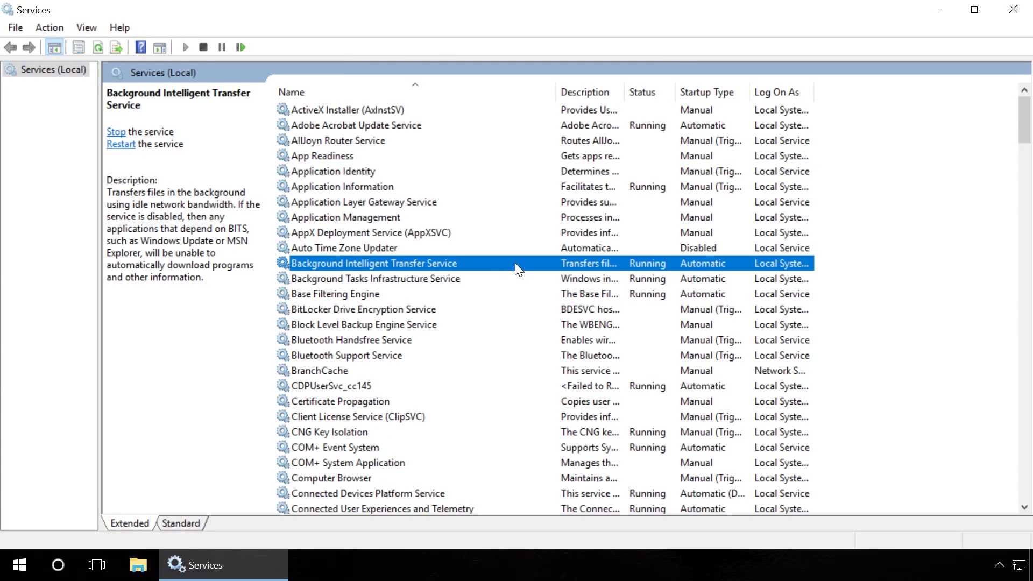
Set BITS to Disabled startup, stop the running service, and apply the change
double_click(515, 263)
click(515, 262)
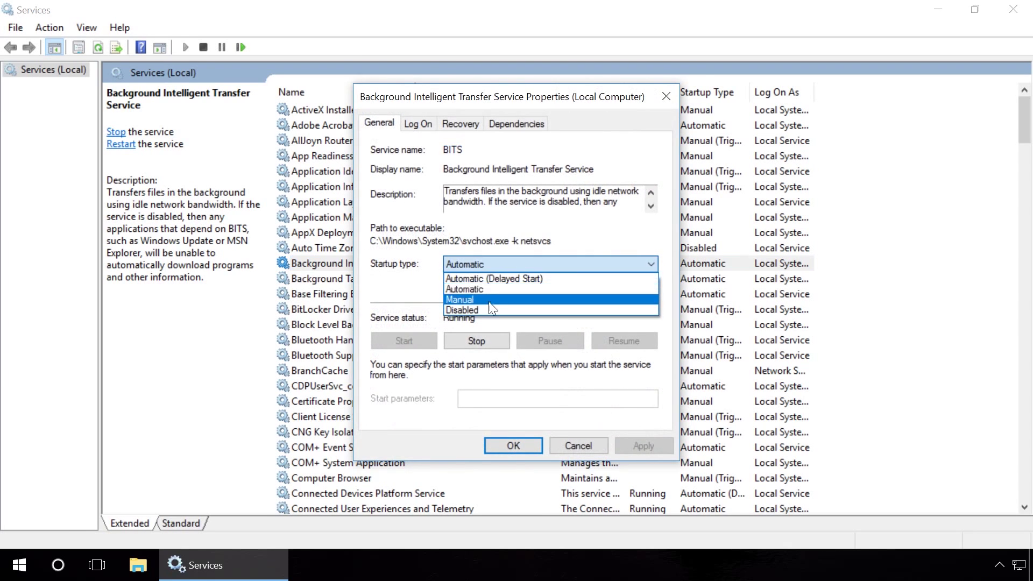
click(487, 309)
click(478, 341)
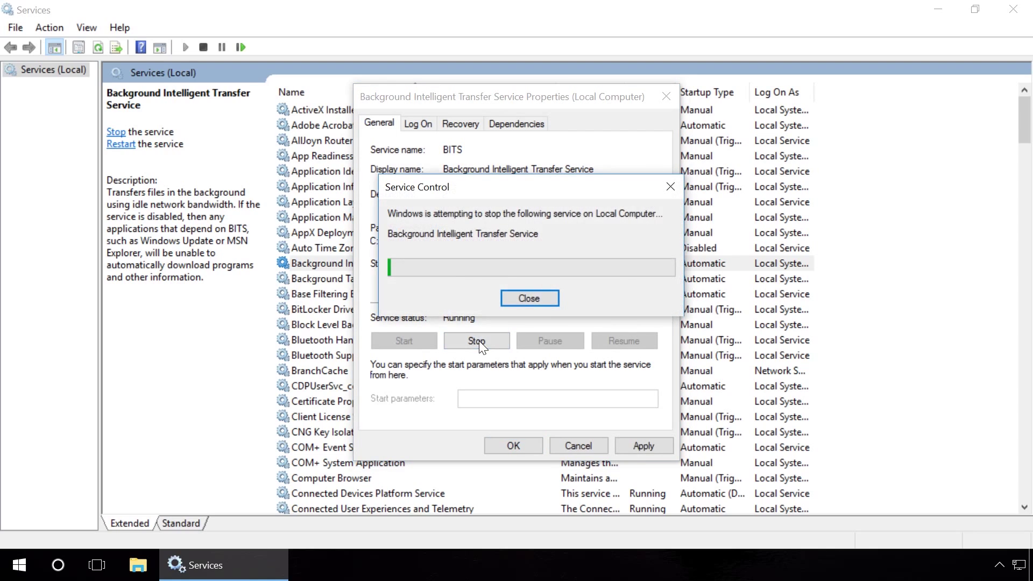
click(653, 447)
click(530, 444)
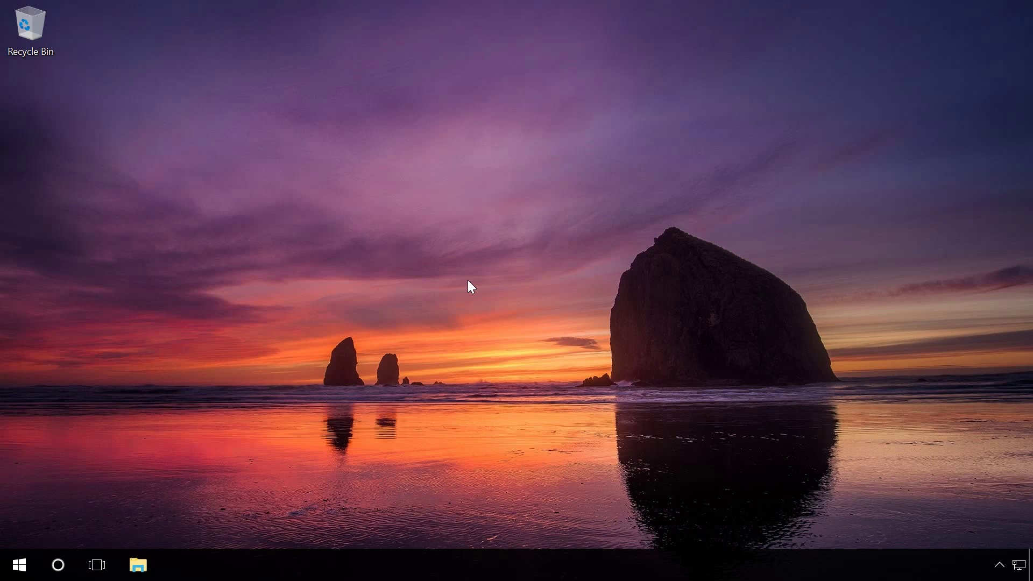
In Task Manager's Startup list, disable CCleaner, VMware Tools Core Service and Windows Defender
key(ctrl+shift+Escape)
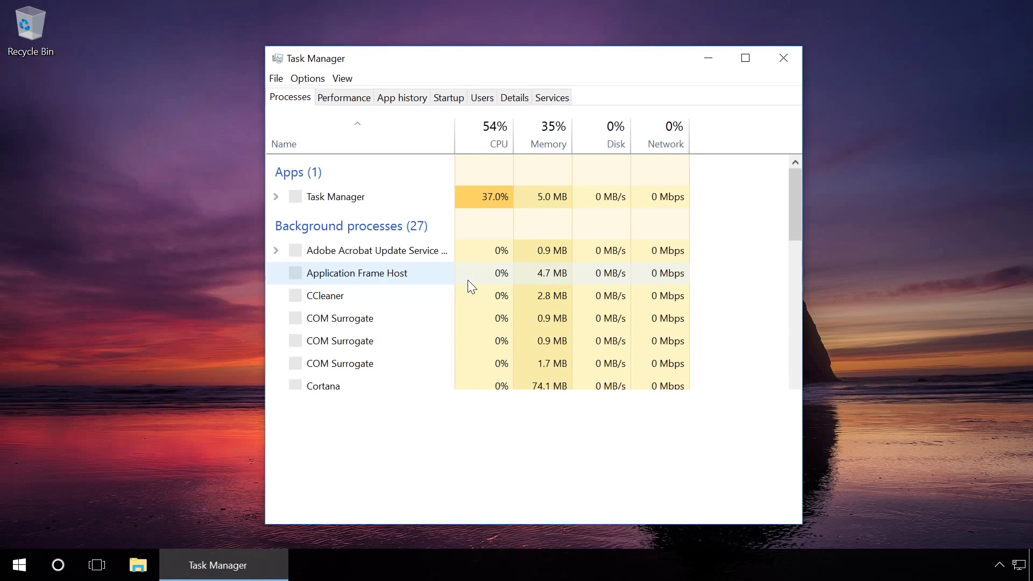
click(456, 101)
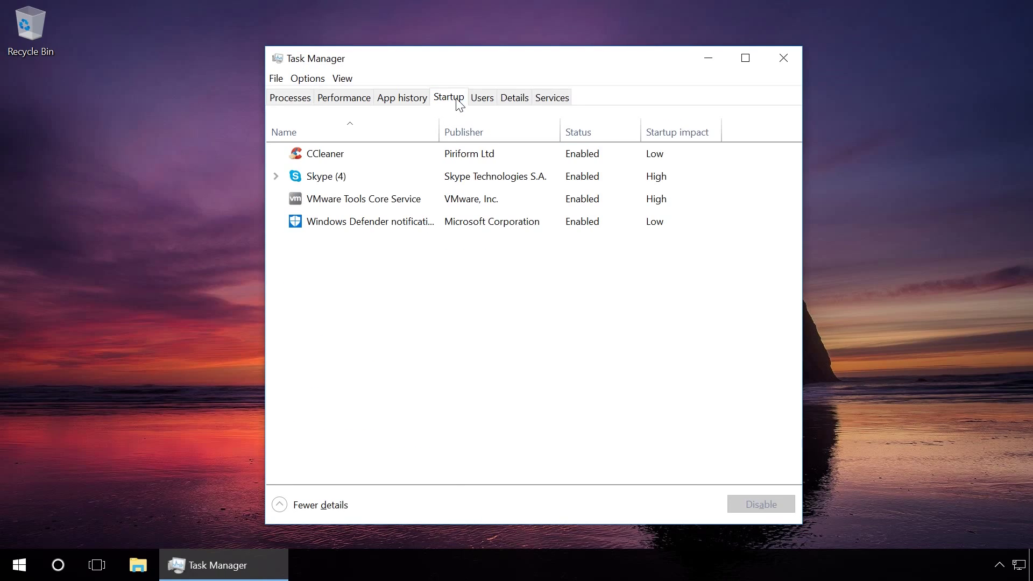
right_click(609, 152)
click(635, 158)
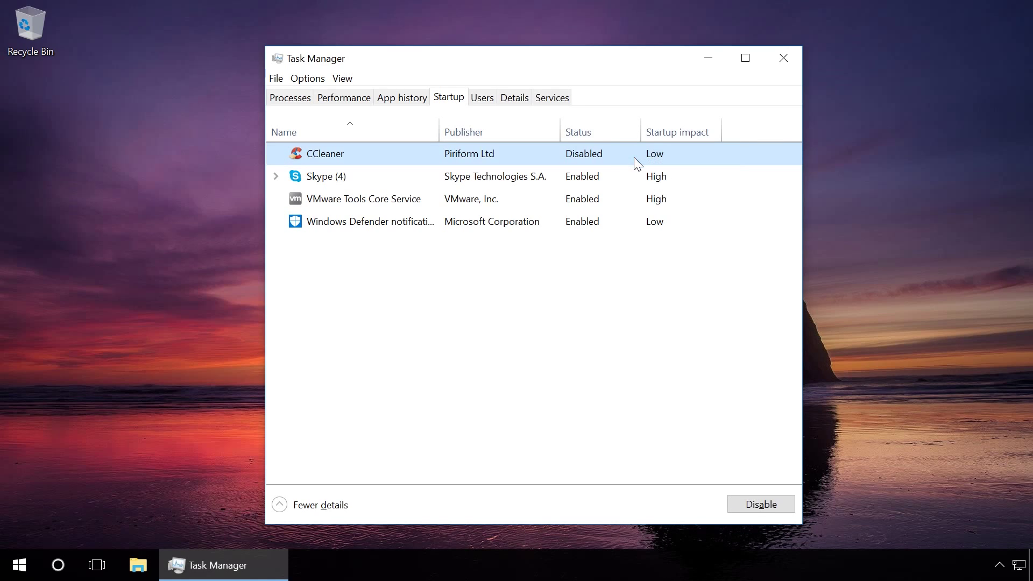
right_click(633, 197)
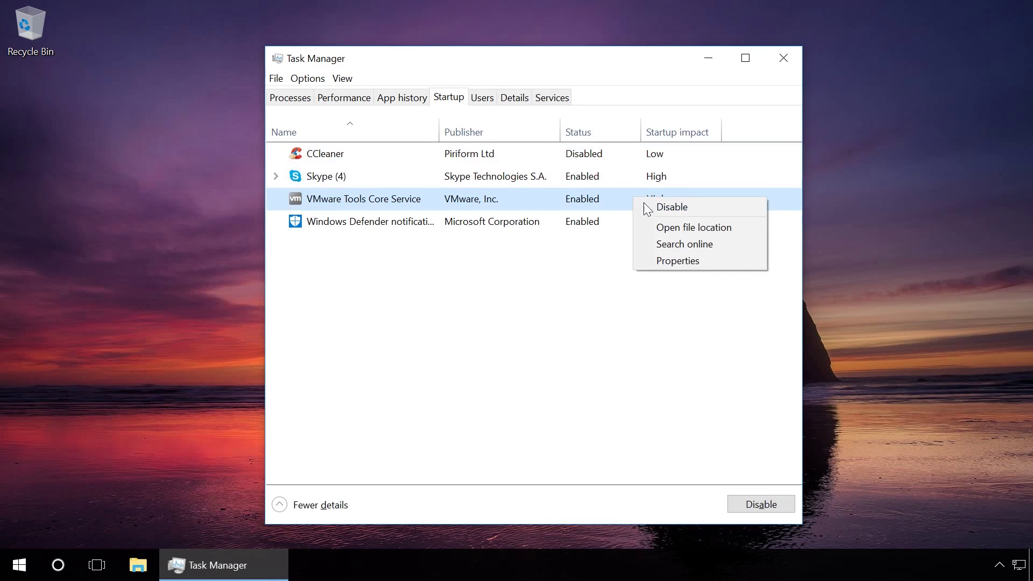
click(652, 207)
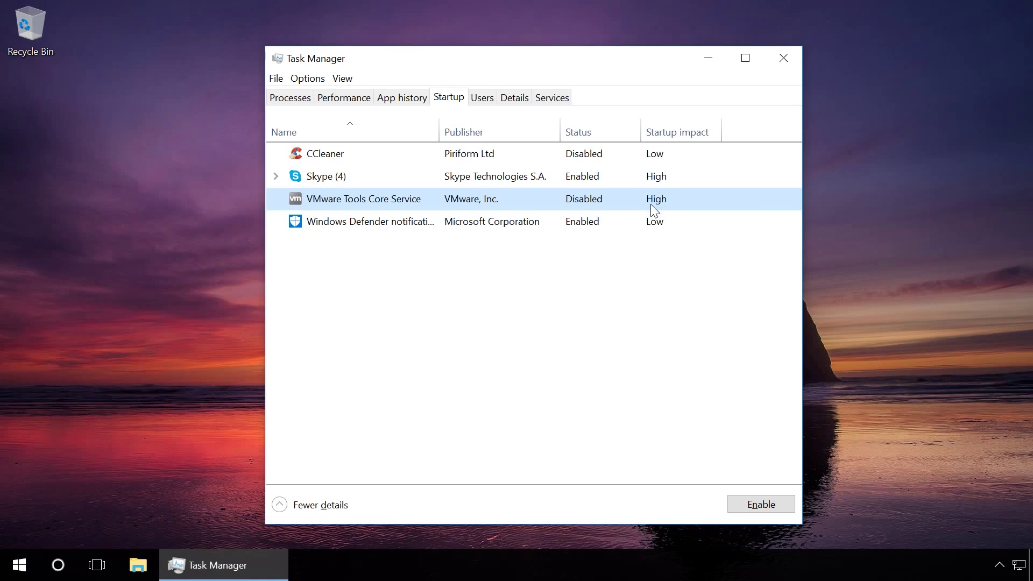
right_click(644, 219)
click(658, 228)
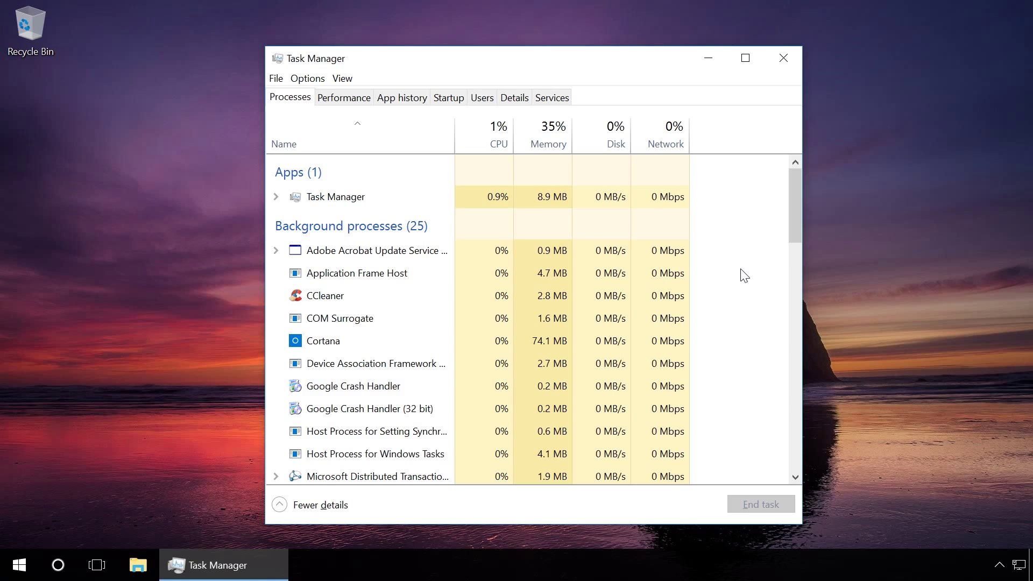
End the CCleaner background process from the Processes list
right_click(456, 295)
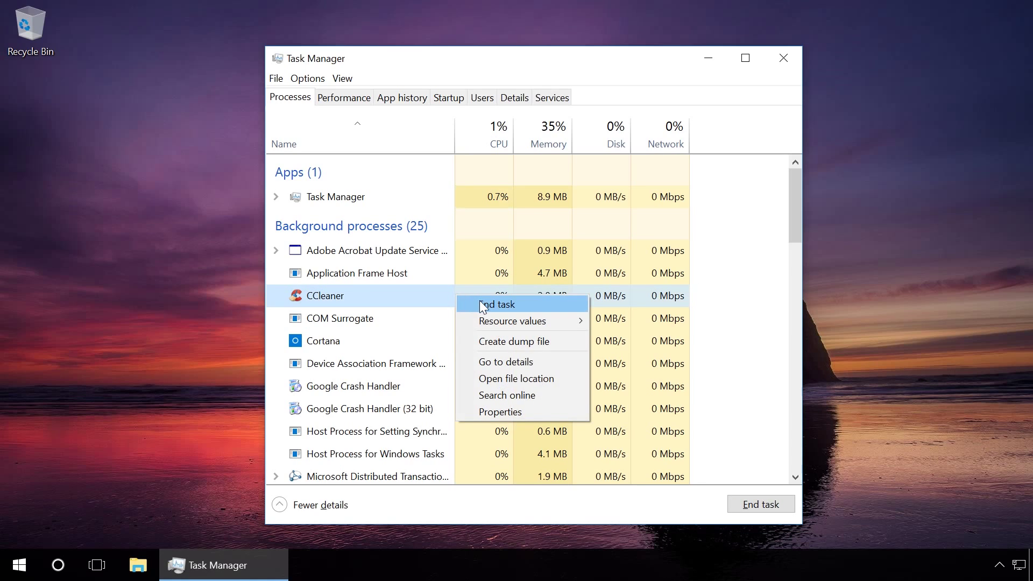
click(479, 300)
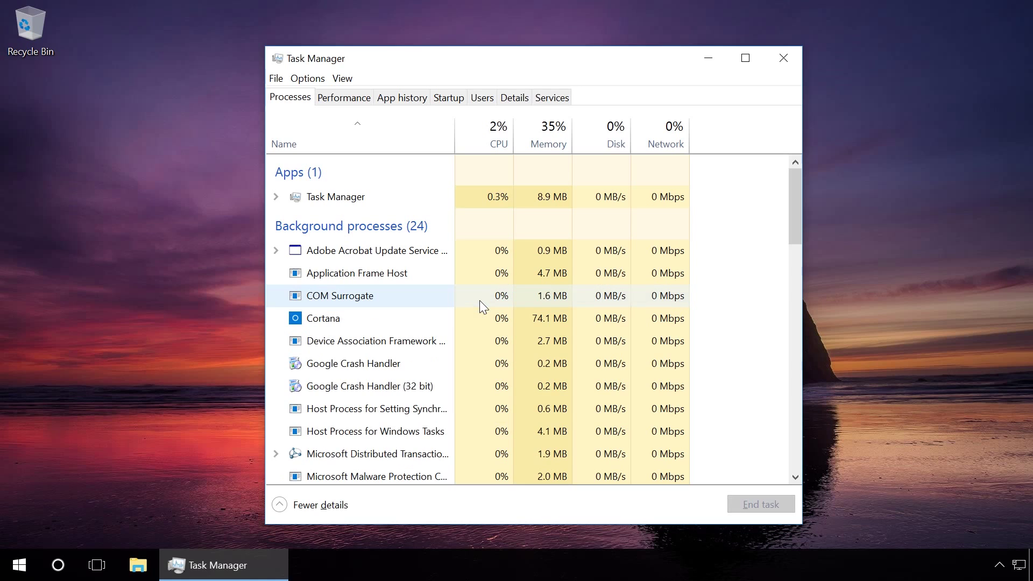